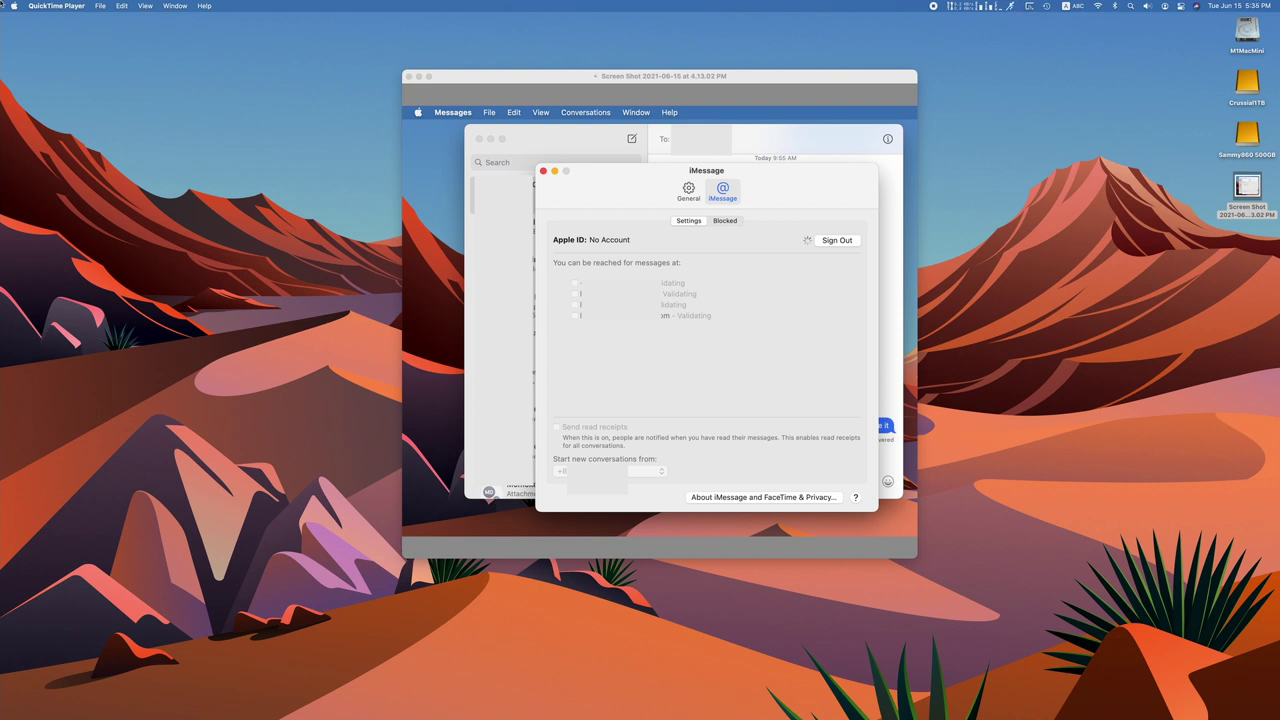
- Launch Activity Monitor, search its process list for imagent, then quit Activity Monitor
key(super+space)
text(act)
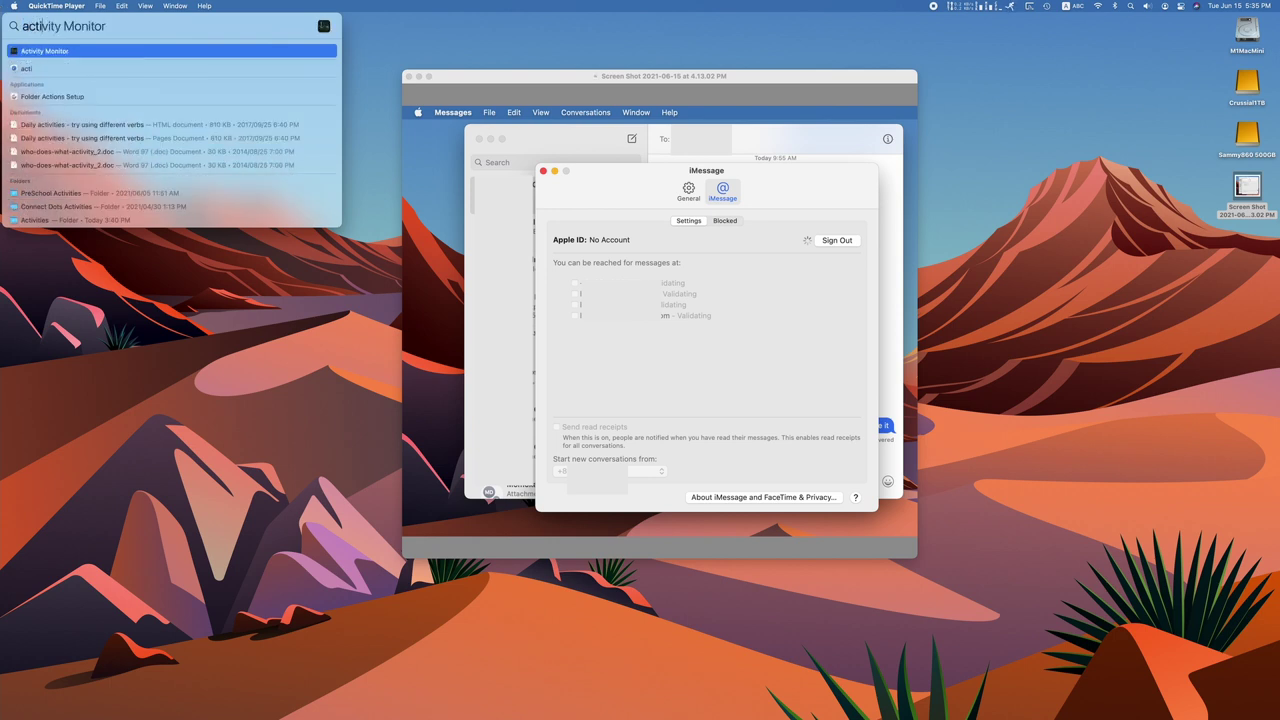
key(Return)
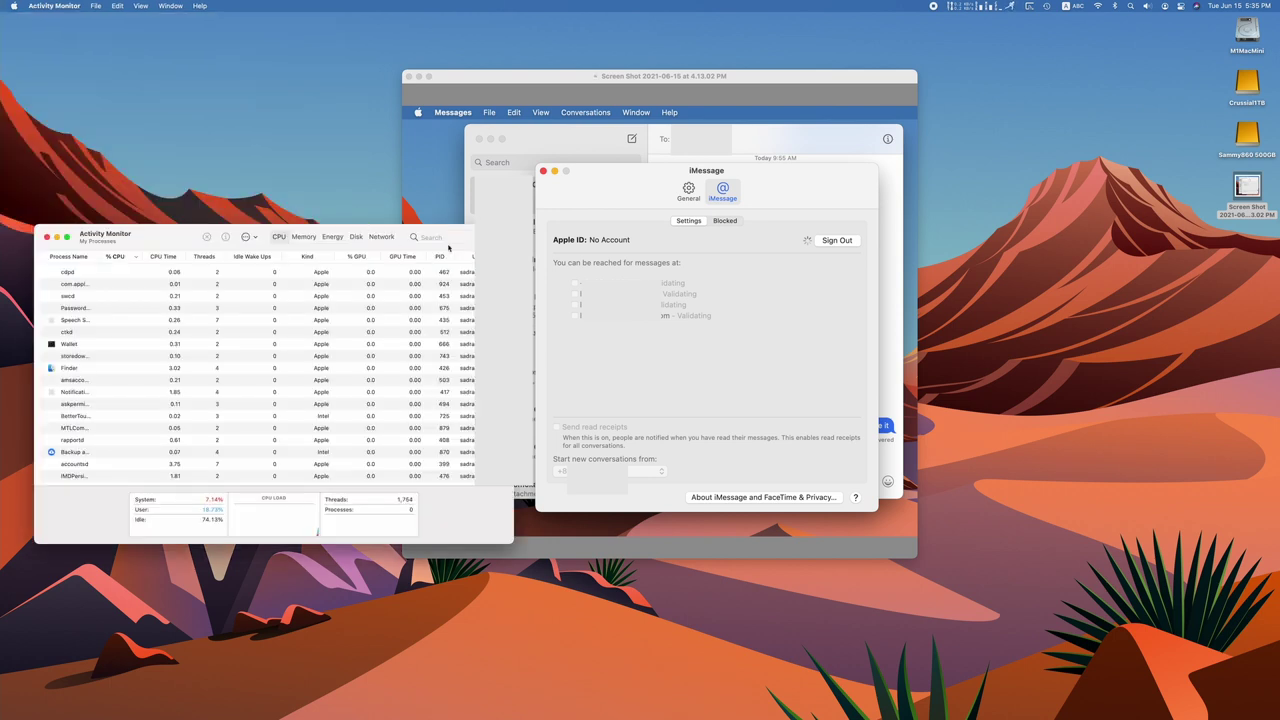
text(imagent)
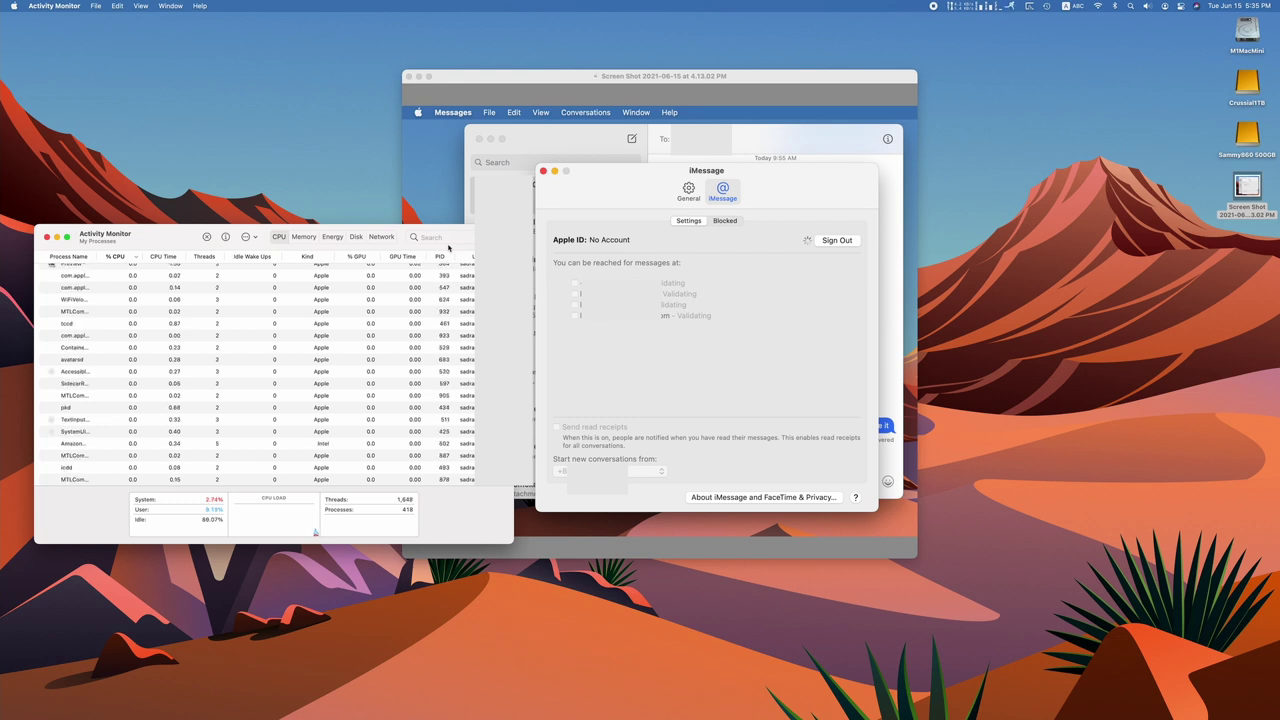
click(443, 237)
text(imagent)
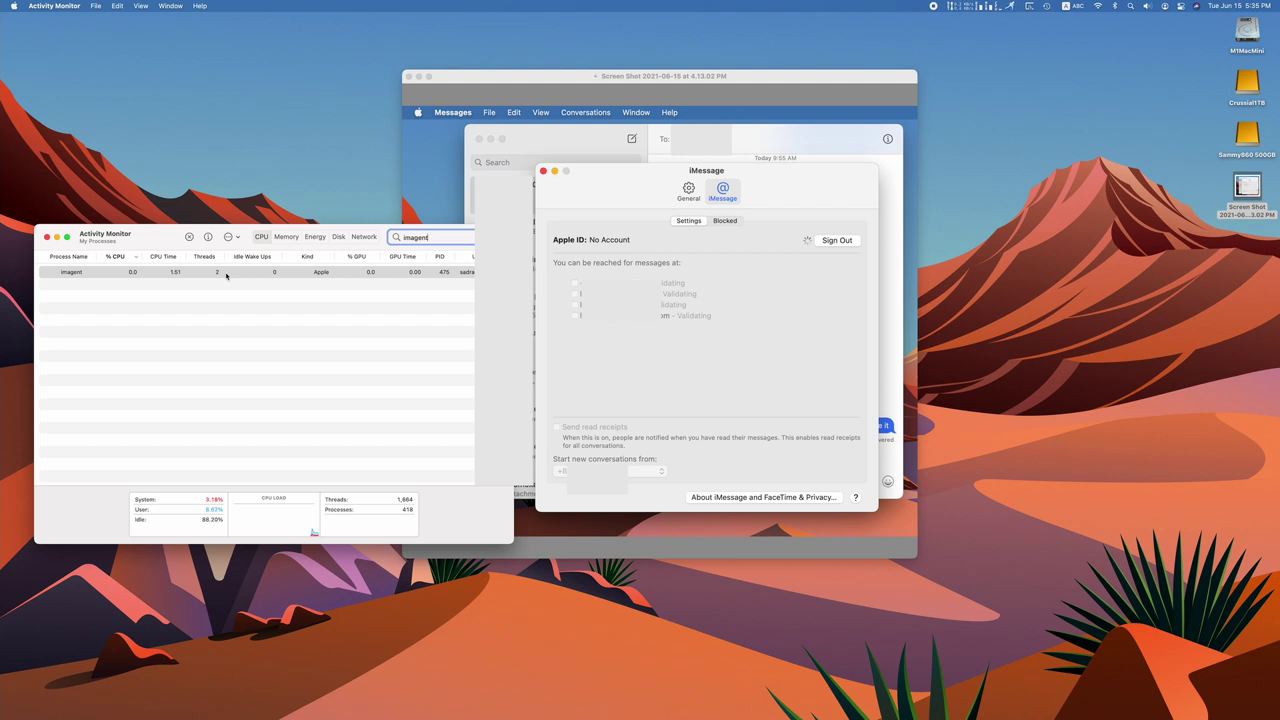
key(super+q)
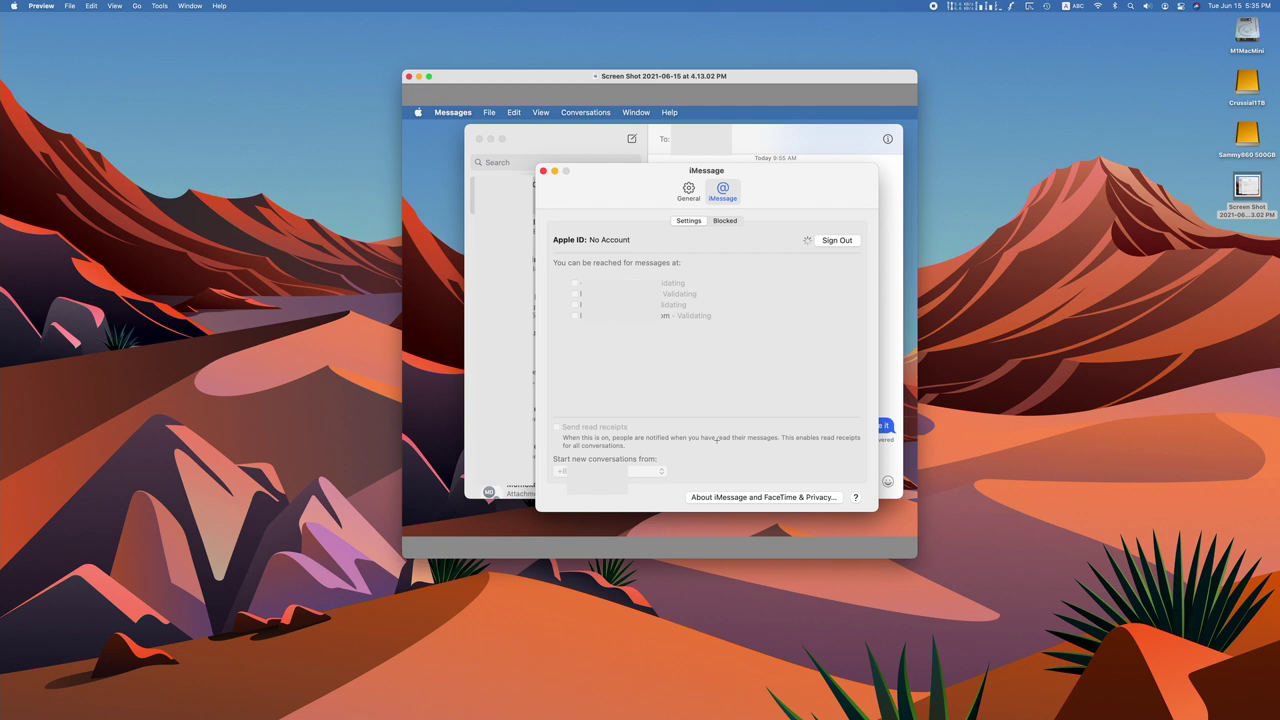
- Quit Preview to close the iMessage settings screenshot
key(super+q)
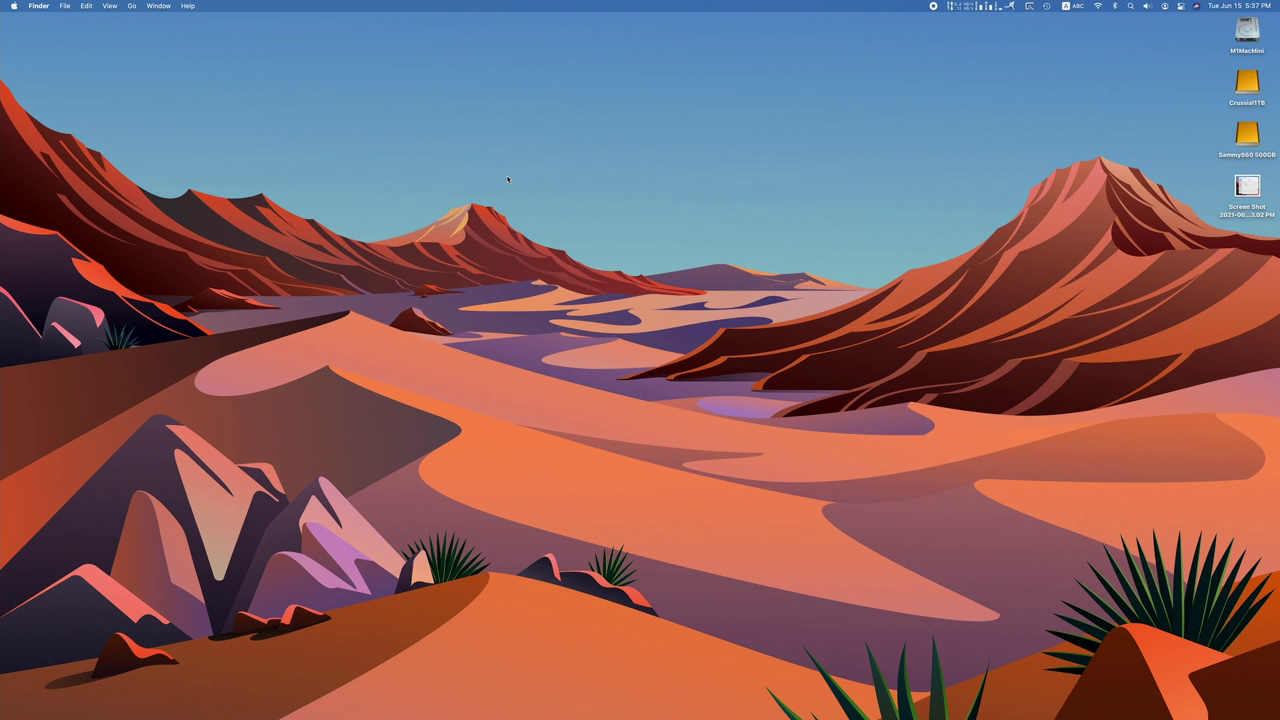
- Launch Keychain Access from Spotlight and make its window smaller
key(super+space)
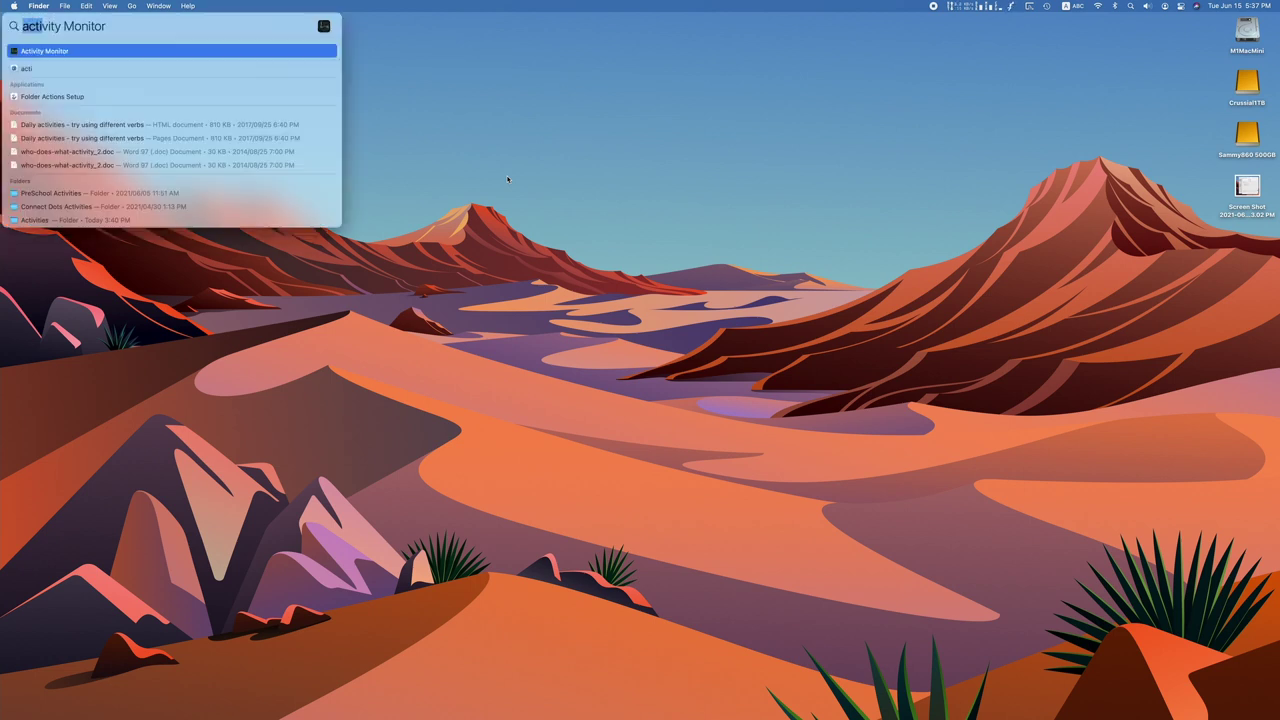
text(keycai)
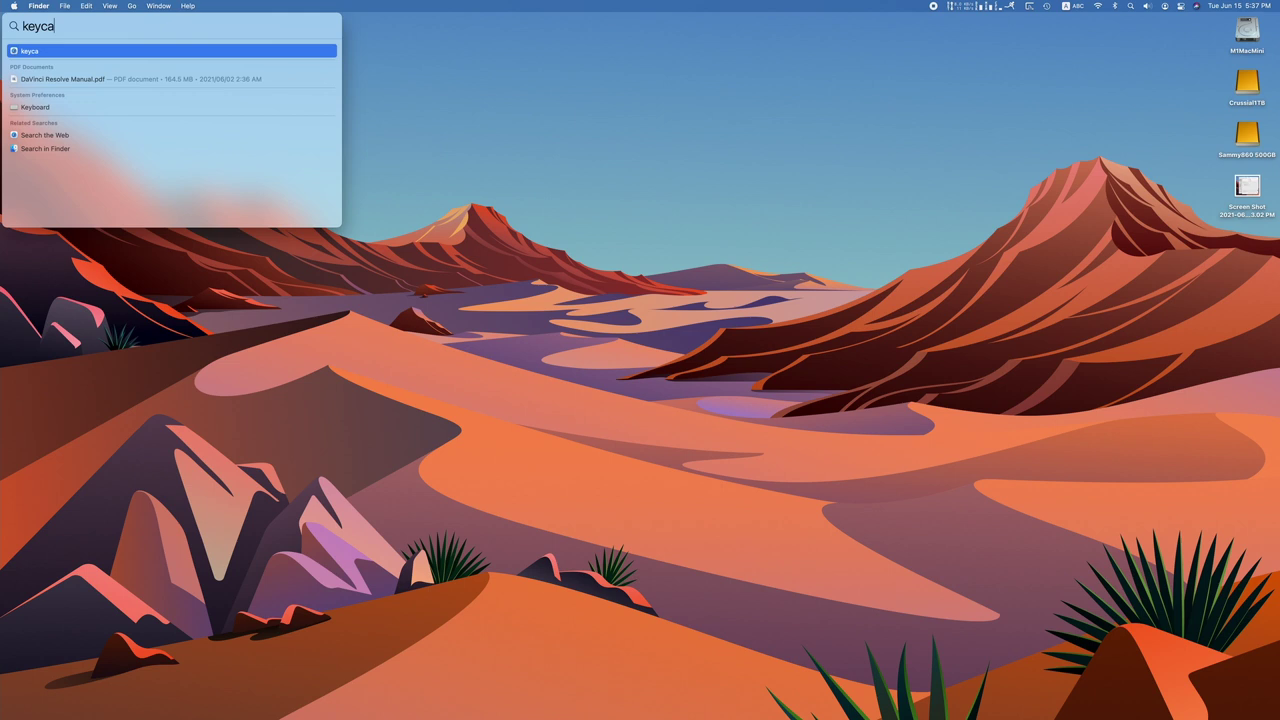
key(Return)
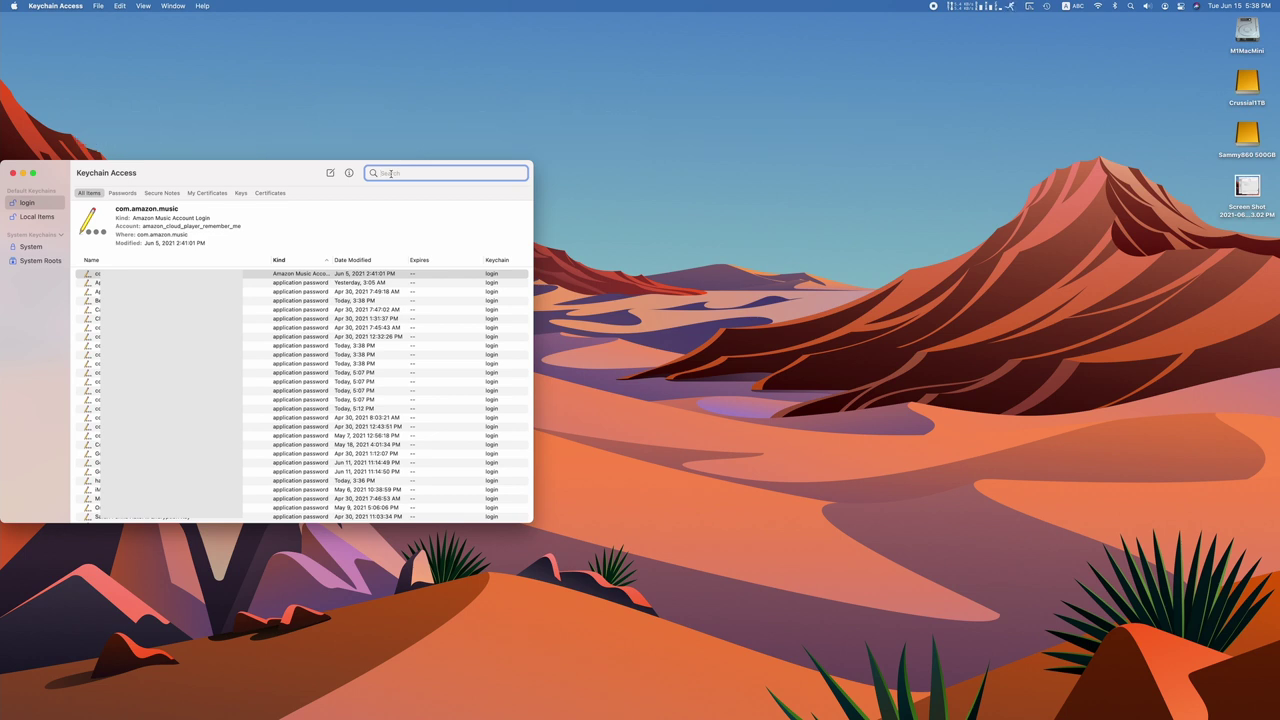
drag(539, 437, 519, 318)
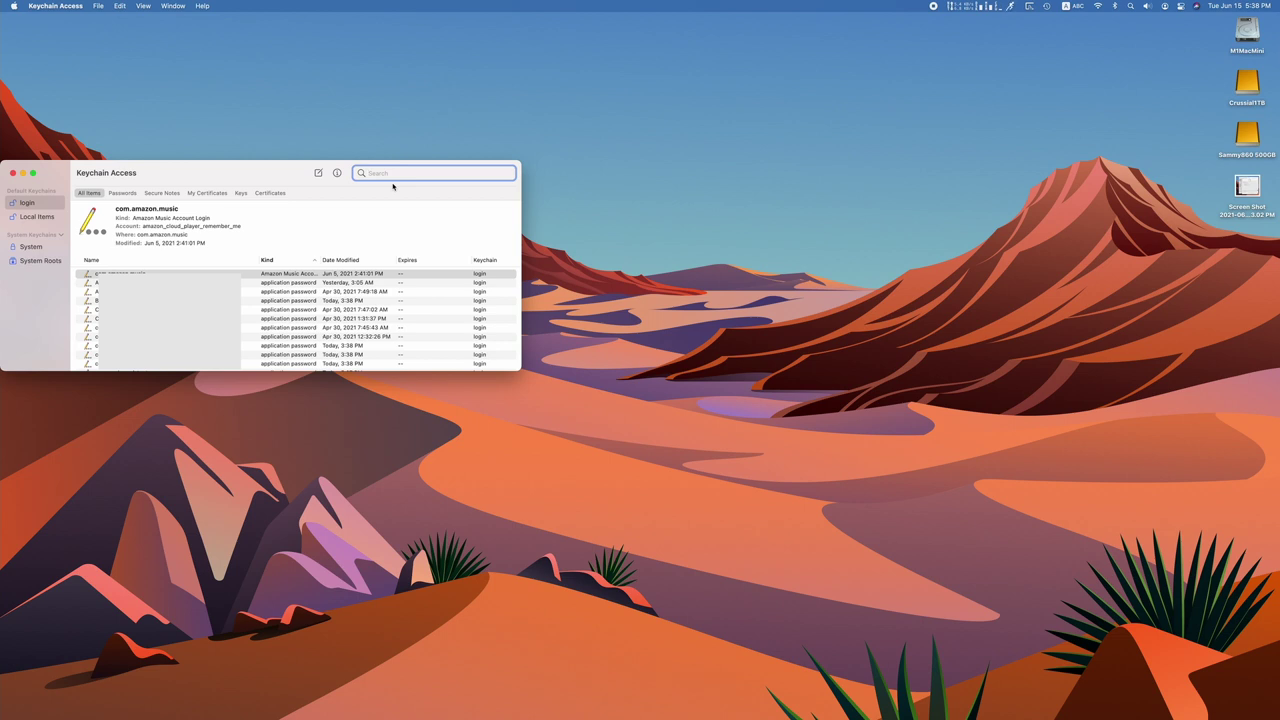
- Filter the keychain items by 'IDS', enlarge the window and narrow the Name column
text(IDS)
key(super+a)
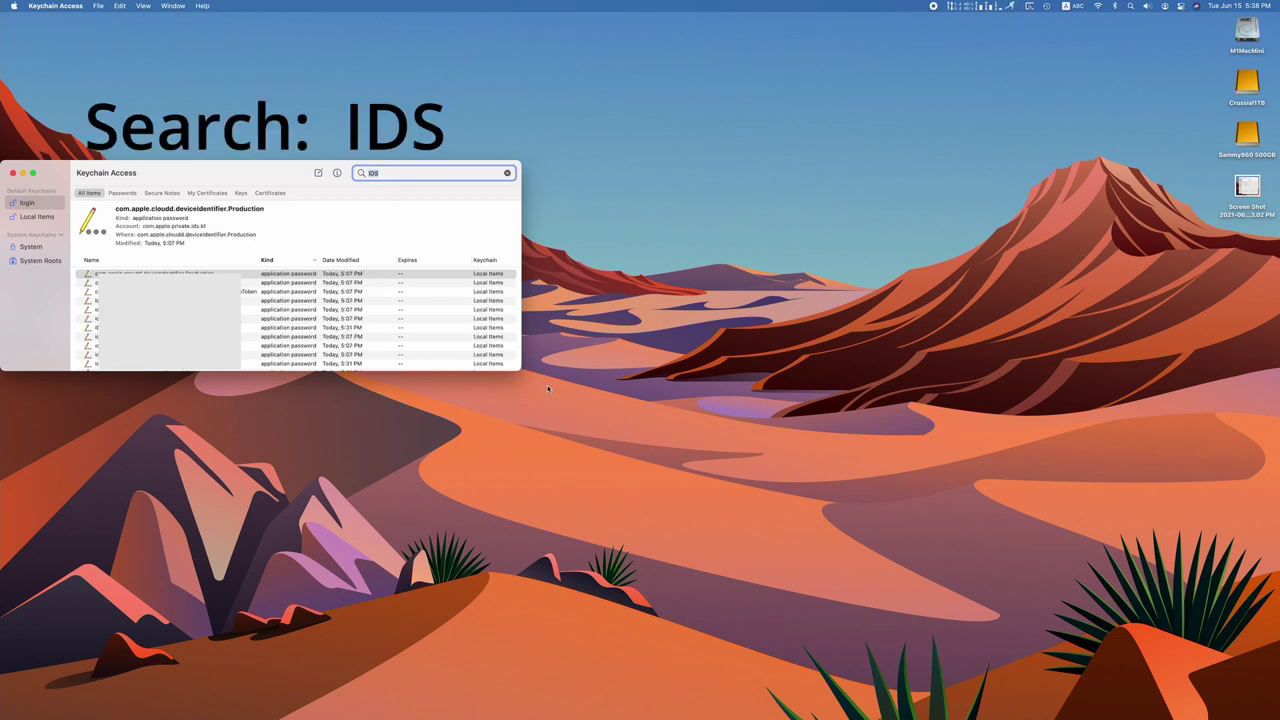
drag(519, 368, 493, 481)
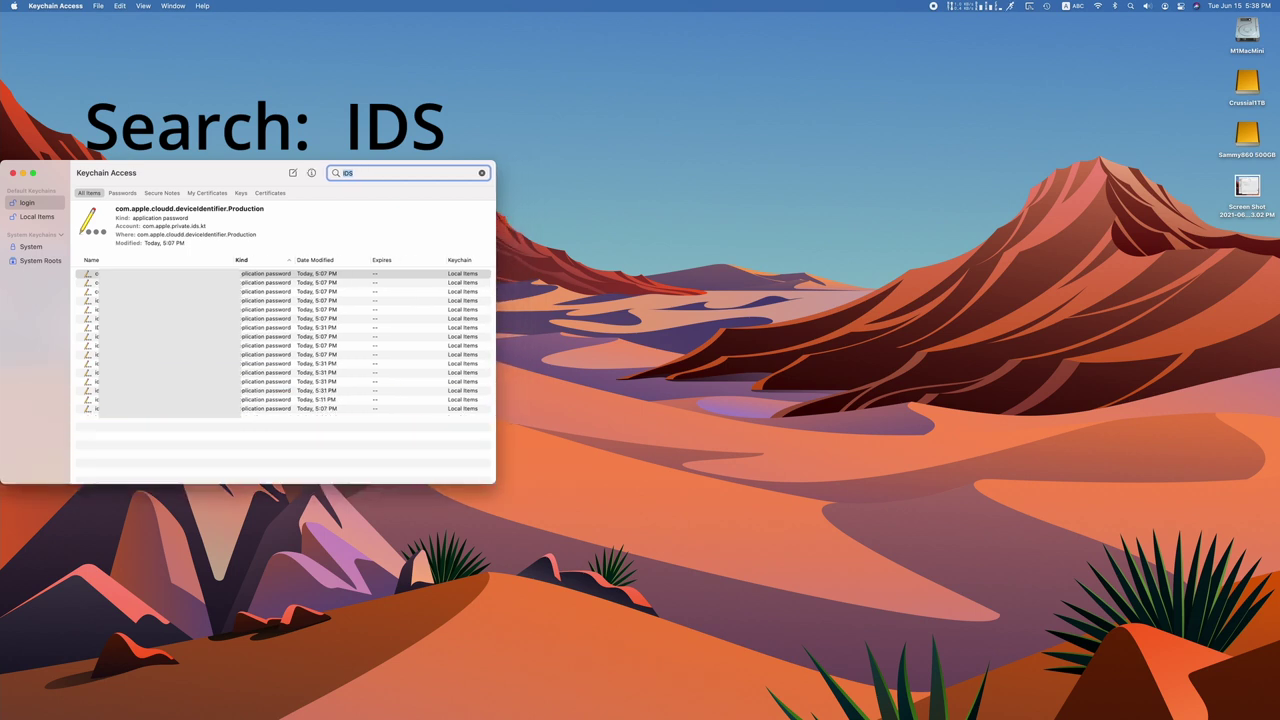
drag(234, 262, 188, 262)
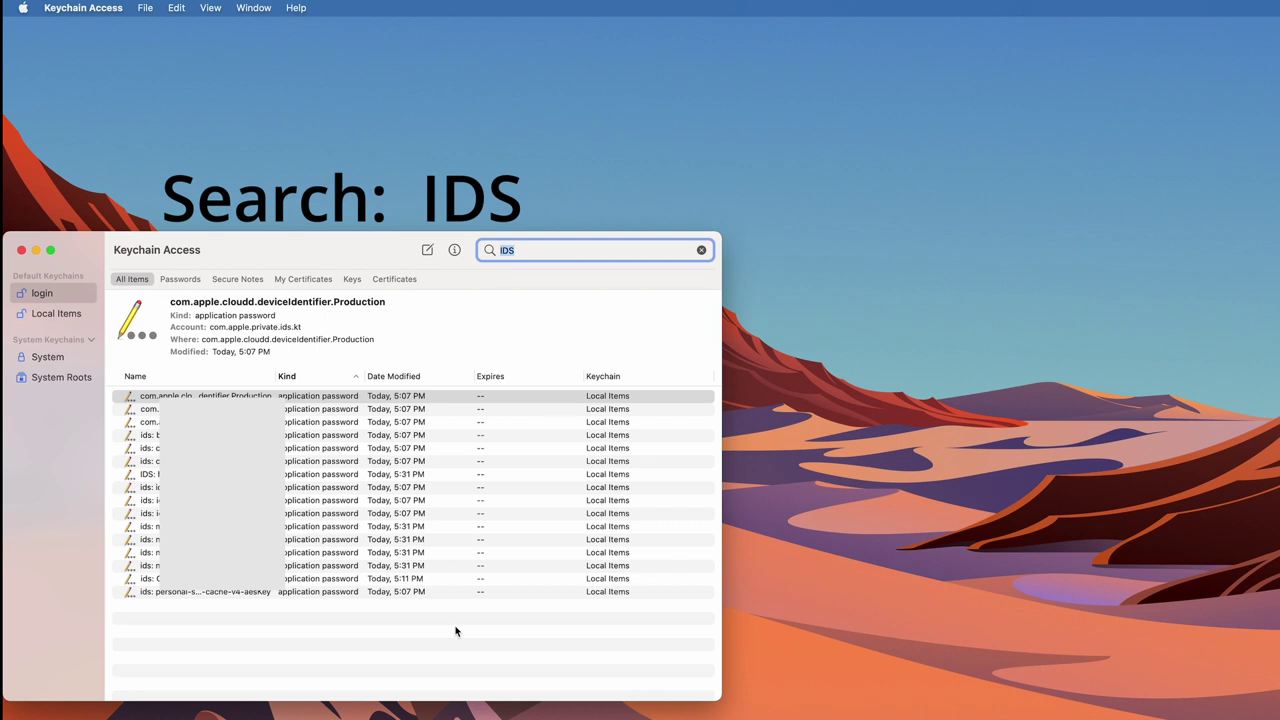
drag(455, 631, 343, 400)
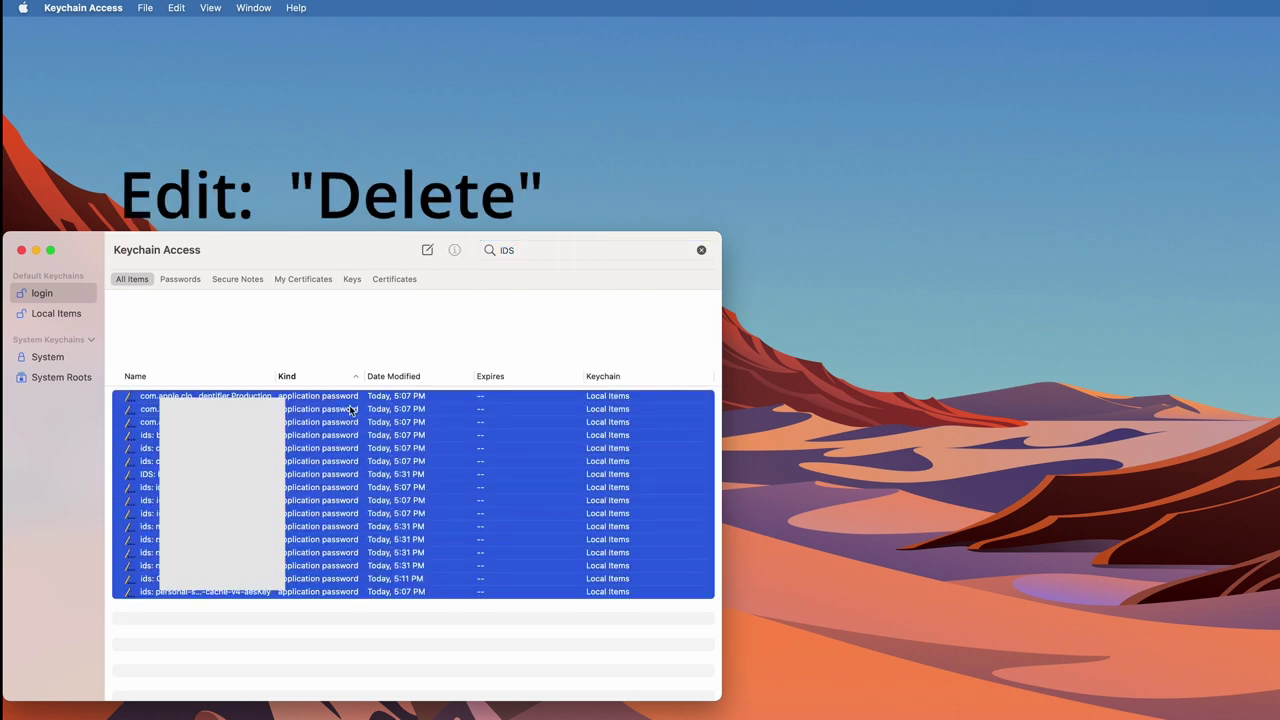
click(184, 8)
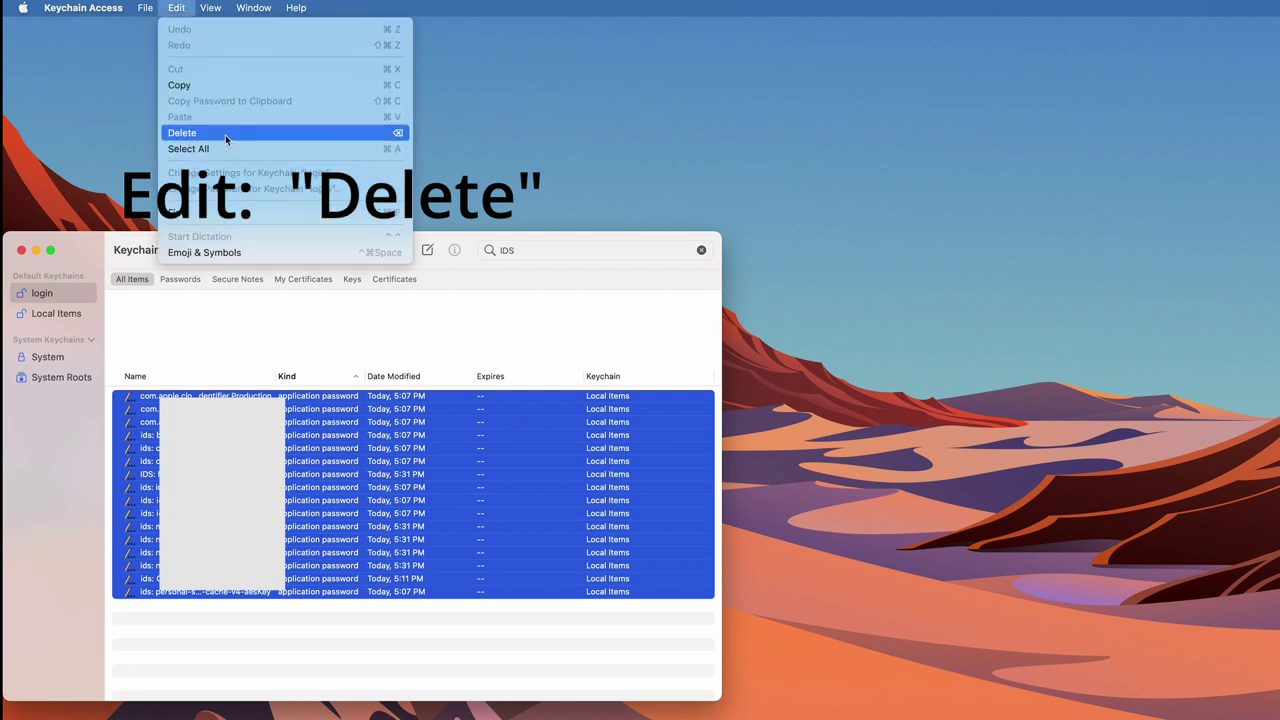
click(226, 139)
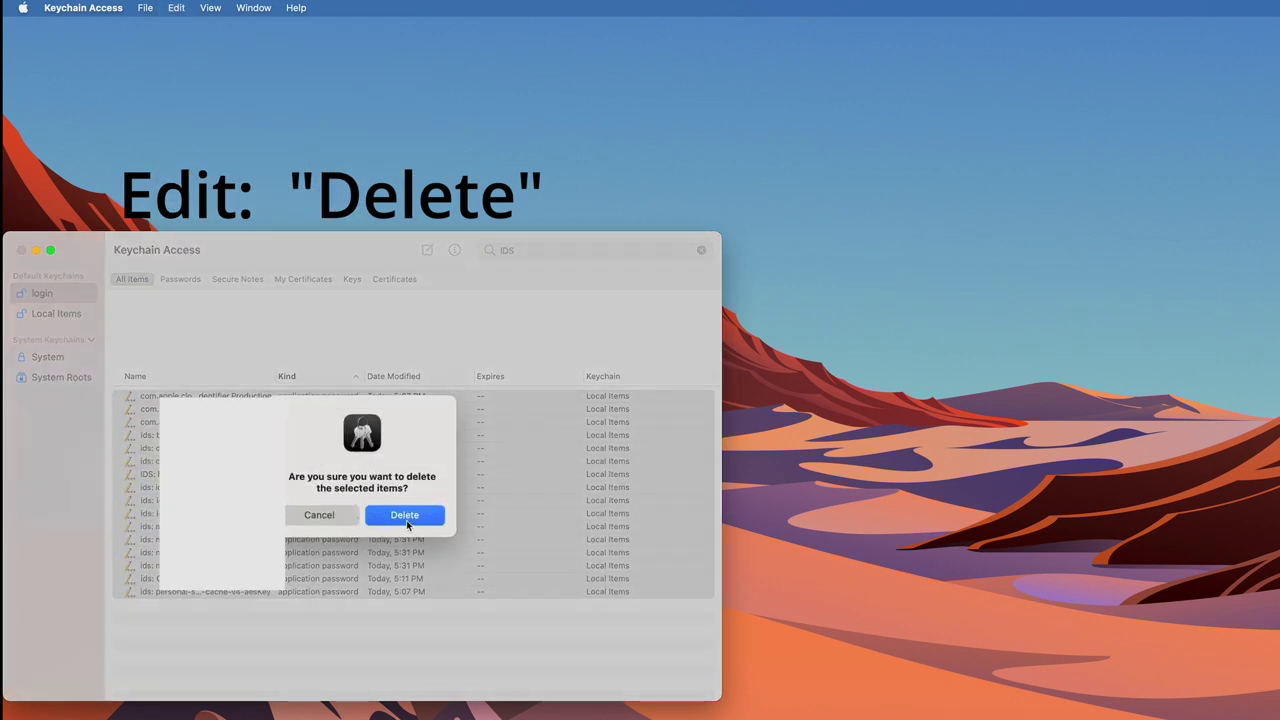
click(319, 516)
click(488, 250)
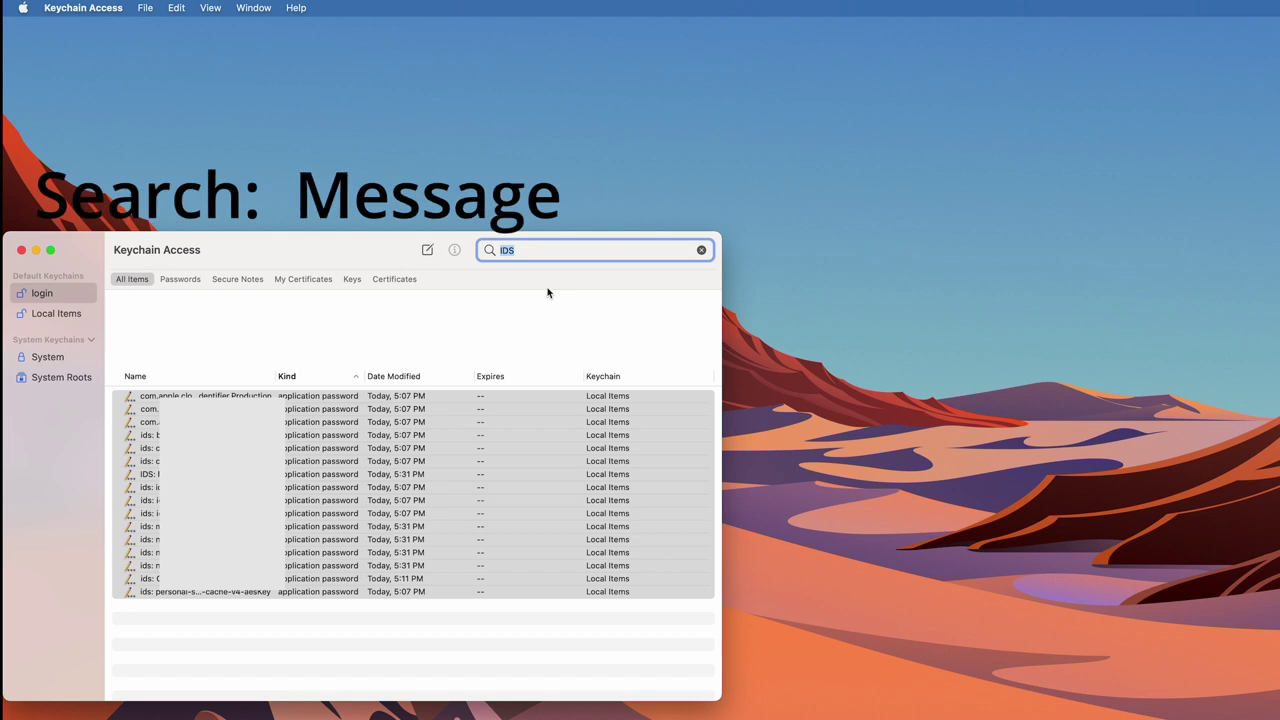
- Search 'message' to select its five entries, then search 'imessage'
text(messages)
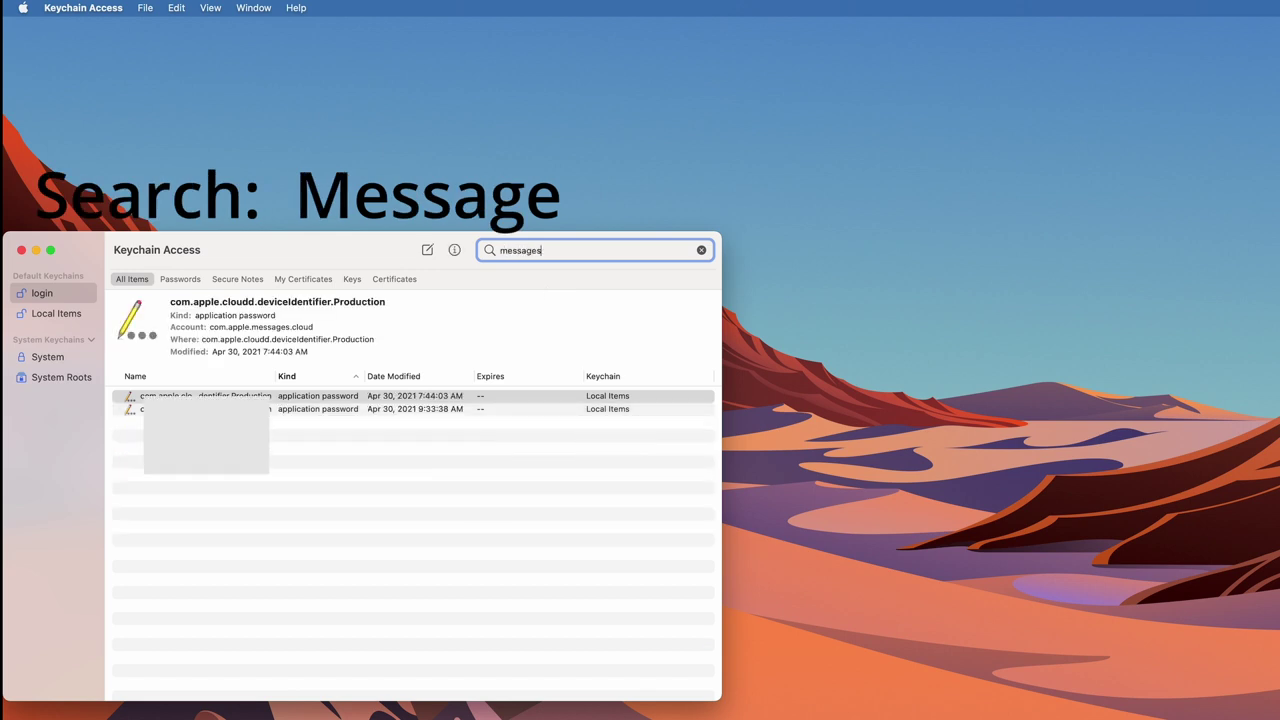
drag(354, 474, 354, 422)
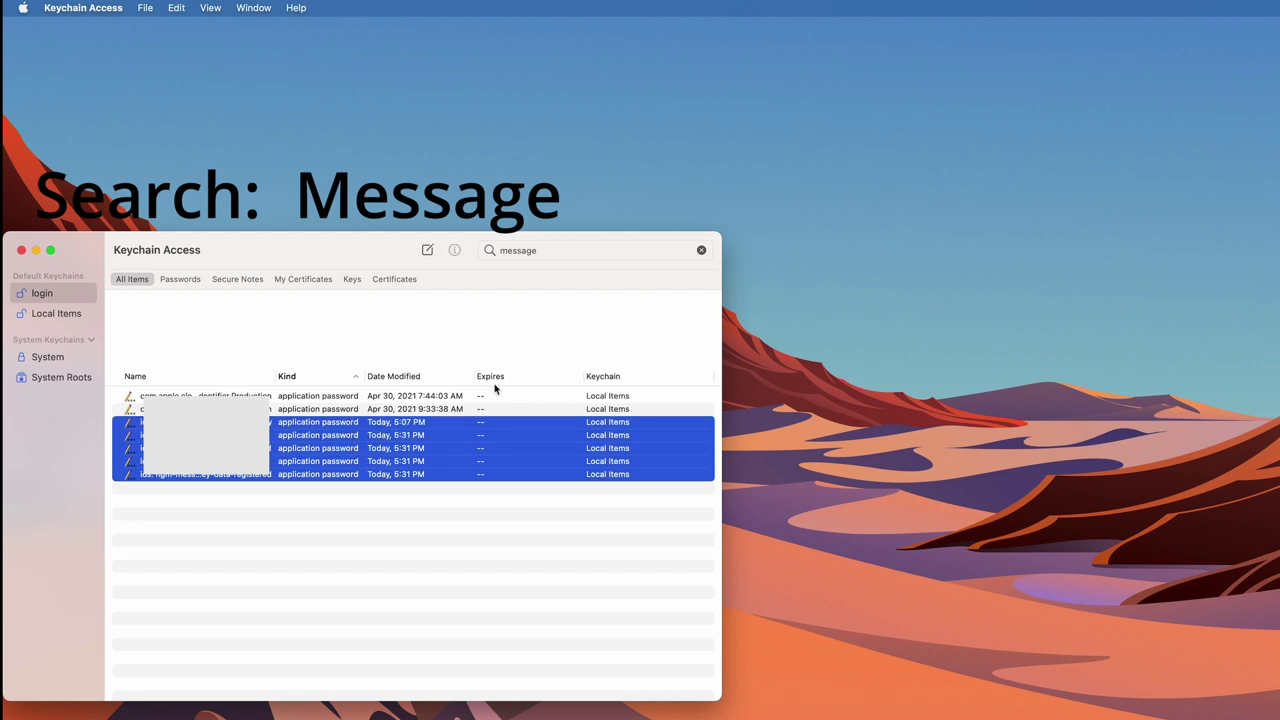
double_click(554, 249)
text(im)
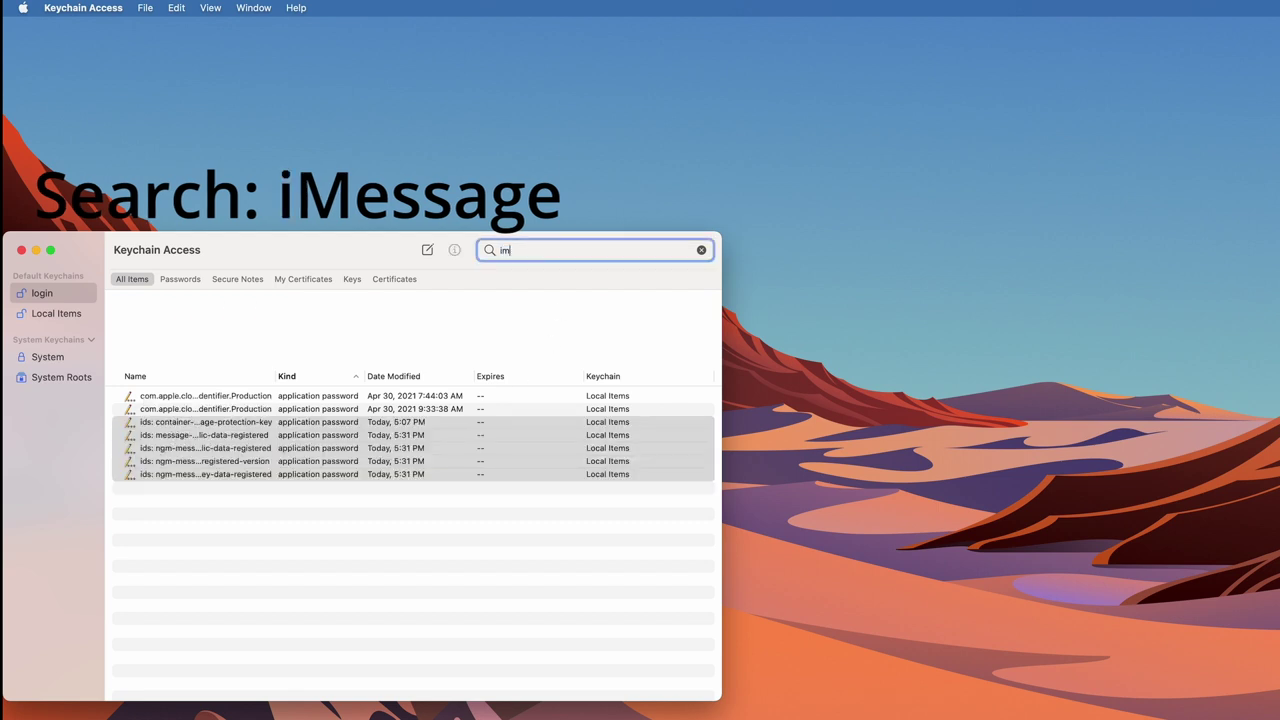
text(essage)
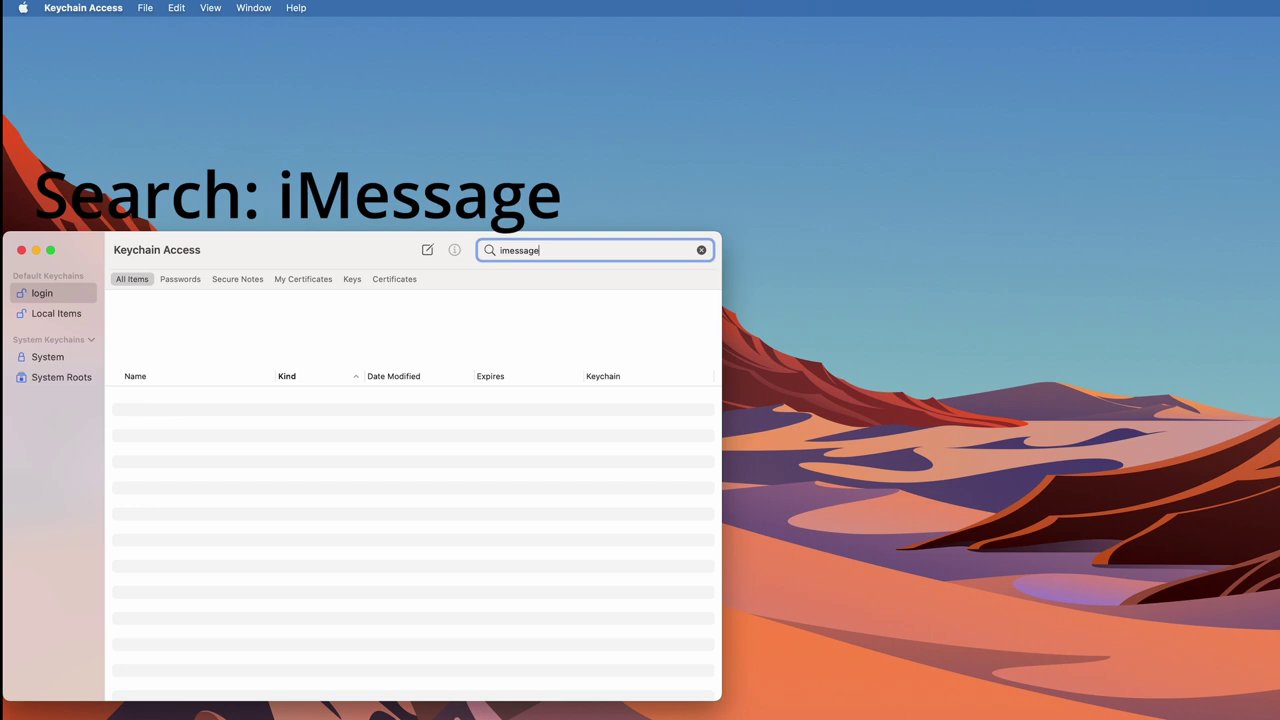
- Search 'facetime' and select both FaceTime entries, then clear the search and close the window
key(super+a)
text(facetime)
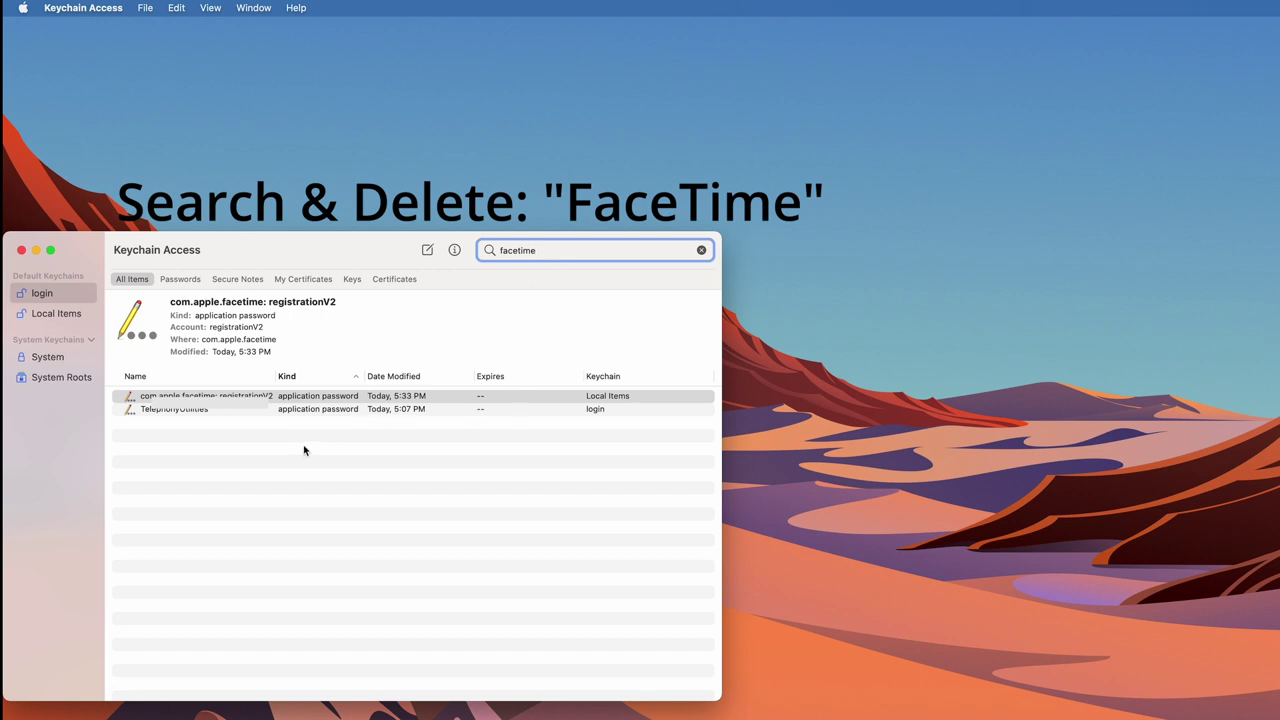
drag(306, 448, 314, 390)
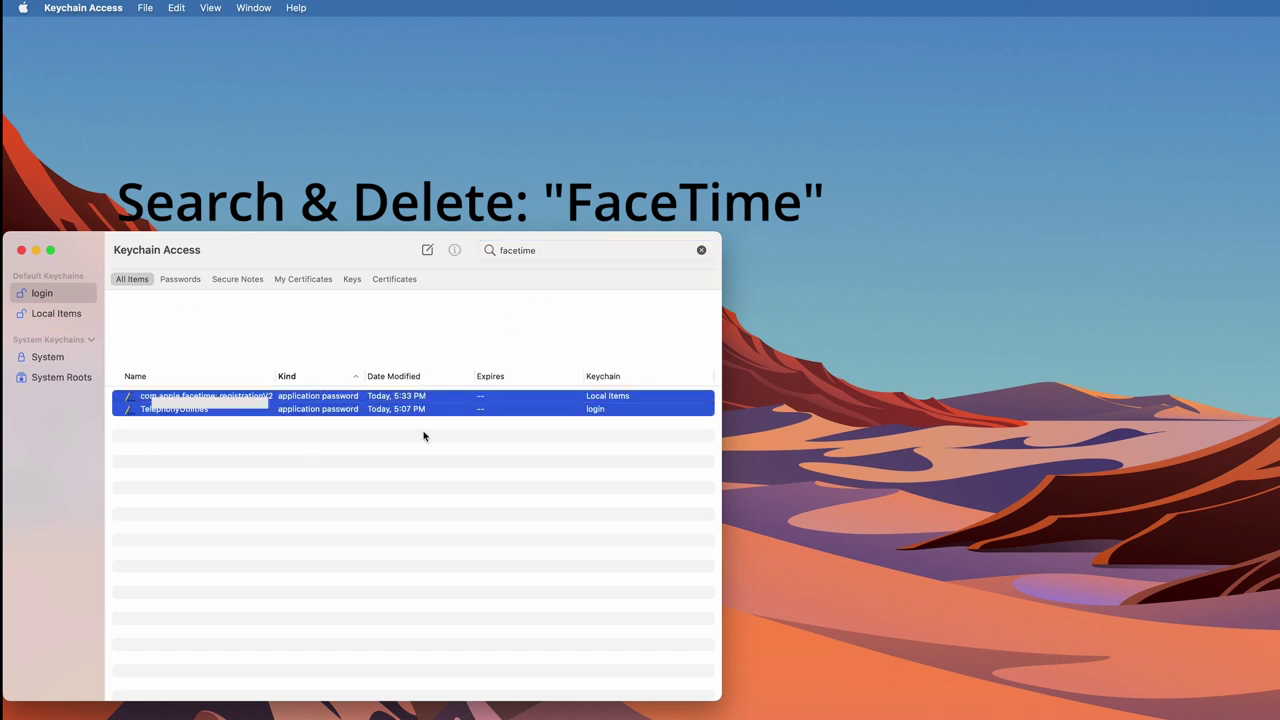
click(701, 250)
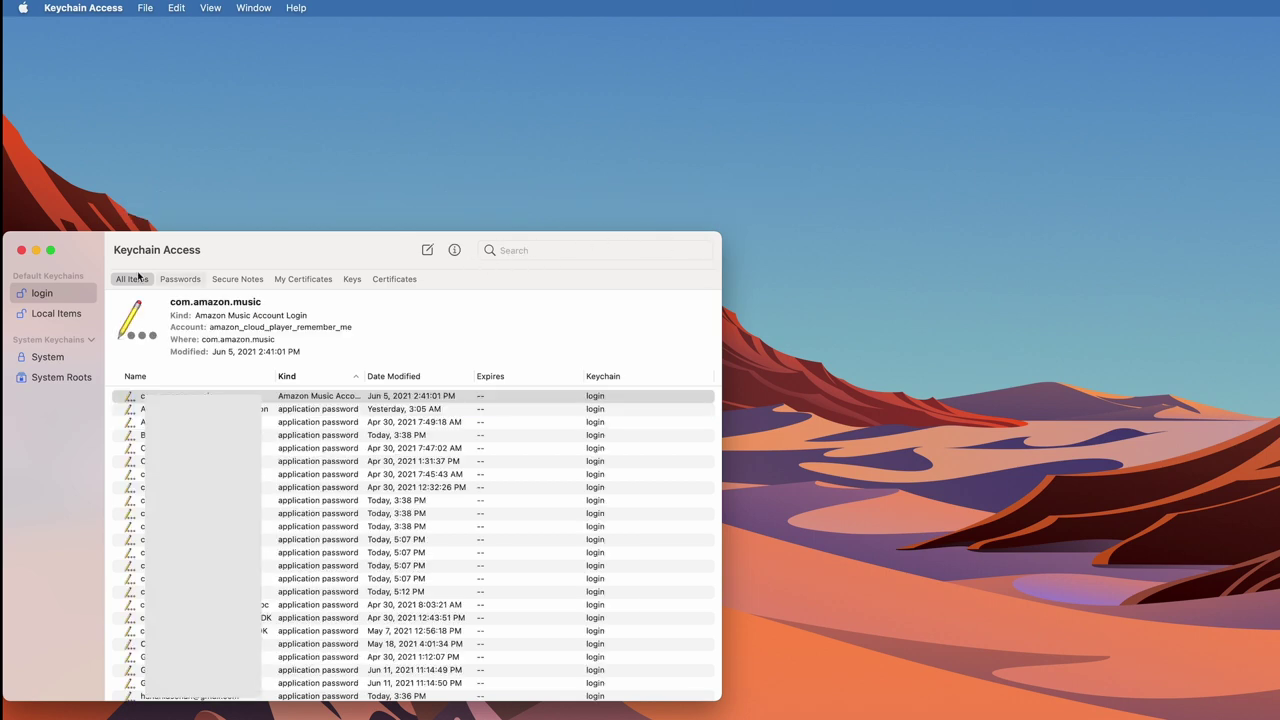
click(21, 250)
- Quit Keychain Access, then open and dismiss the Apple menu
click(83, 7)
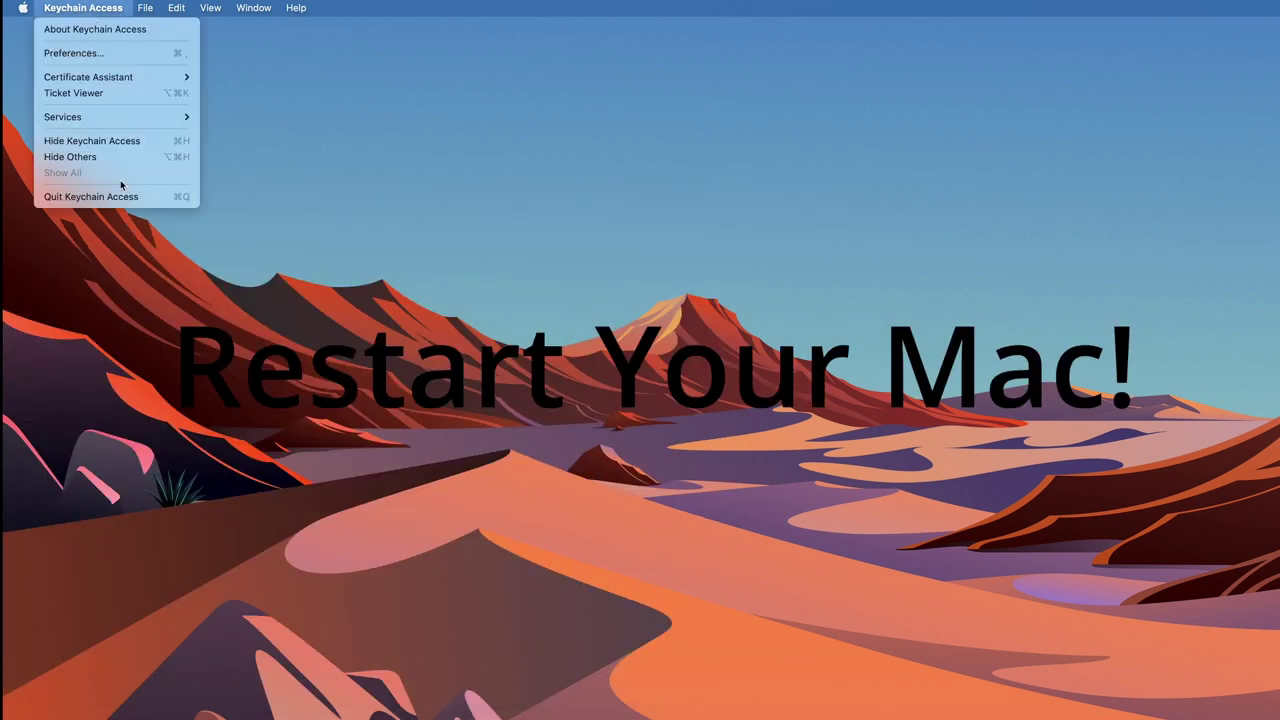
click(120, 194)
click(22, 7)
click(339, 207)
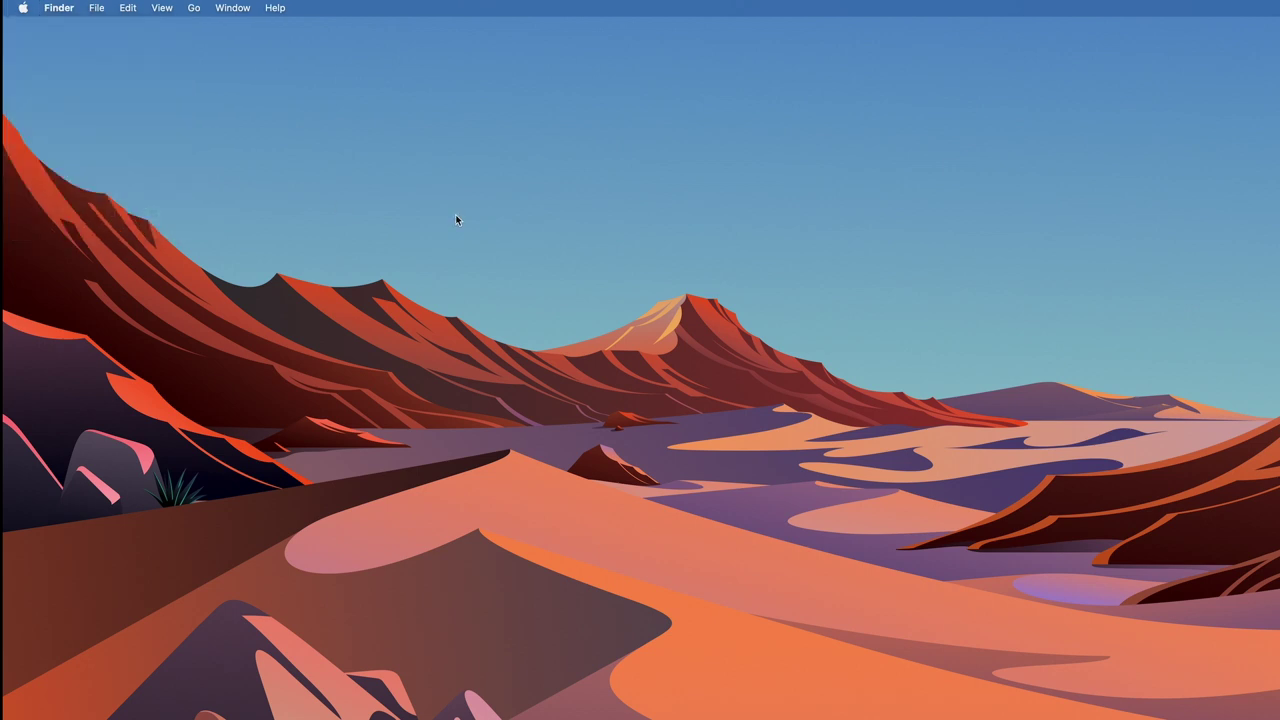